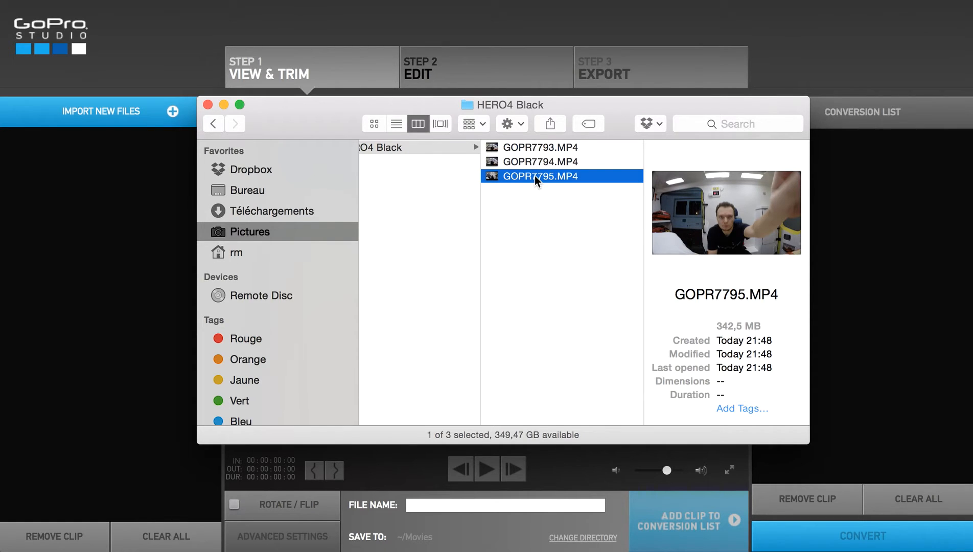
Import GOPR7795.MP4 from the HERO4 Black folder and load it into the viewer.
drag(541, 175, 132, 217)
key(Return)
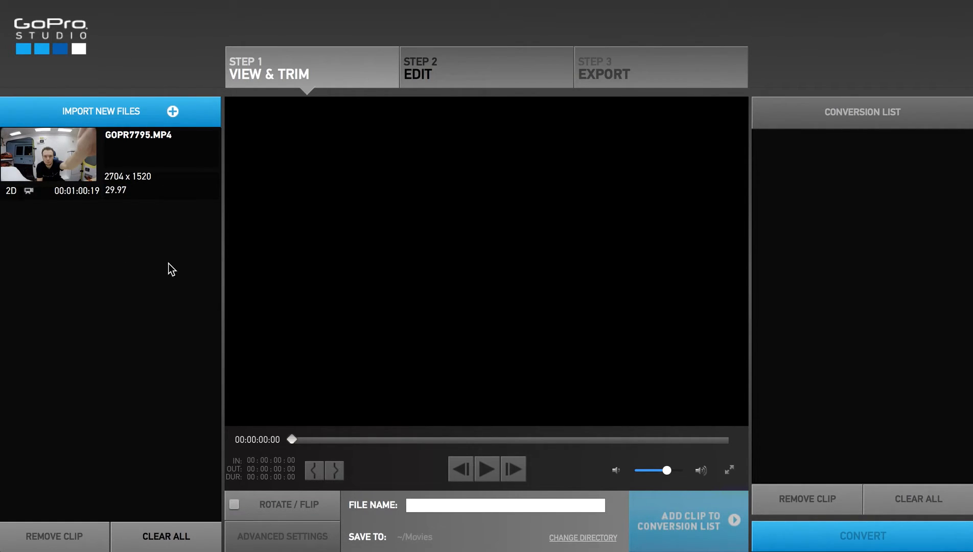
click(69, 165)
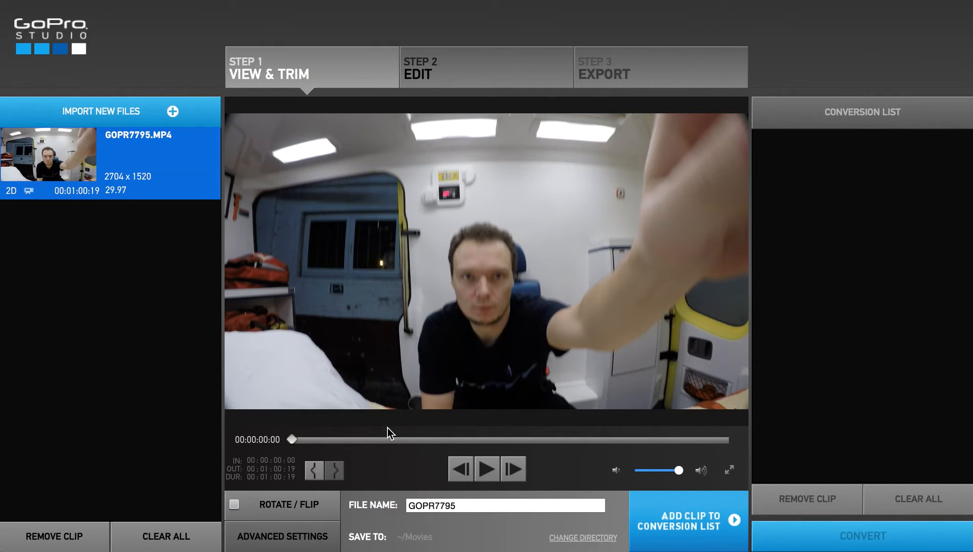
Play the clip until the man presents the closed red defibrillator case and mark the in point at 00:00:17:26.
click(488, 469)
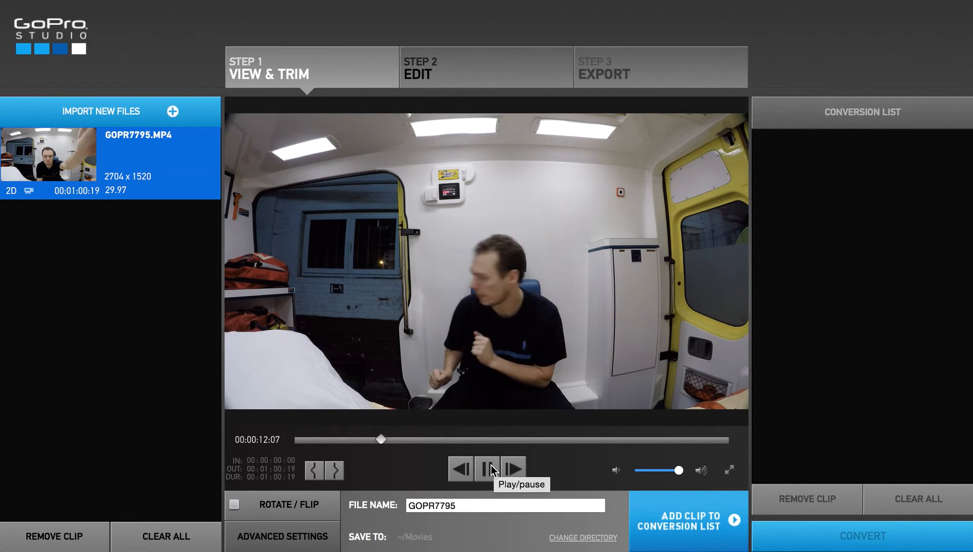
click(491, 469)
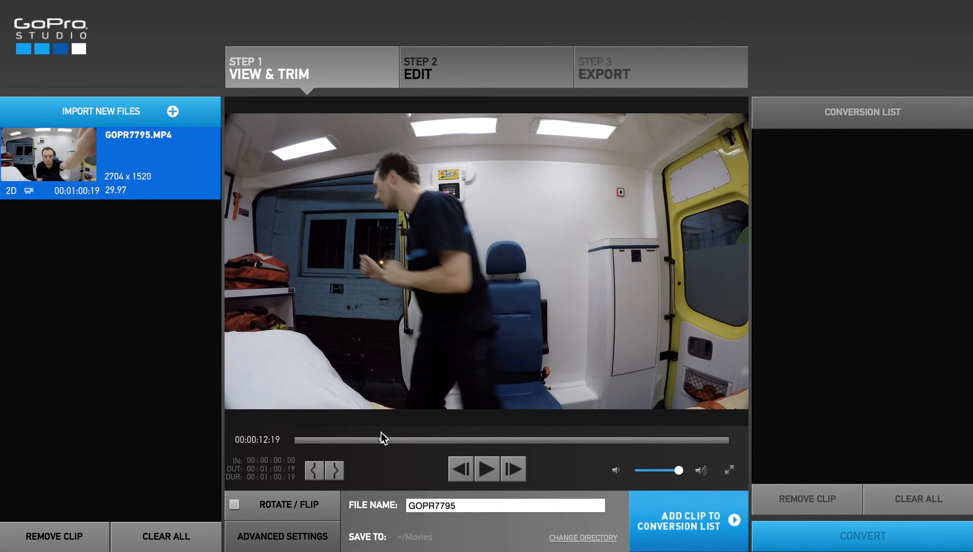
click(487, 474)
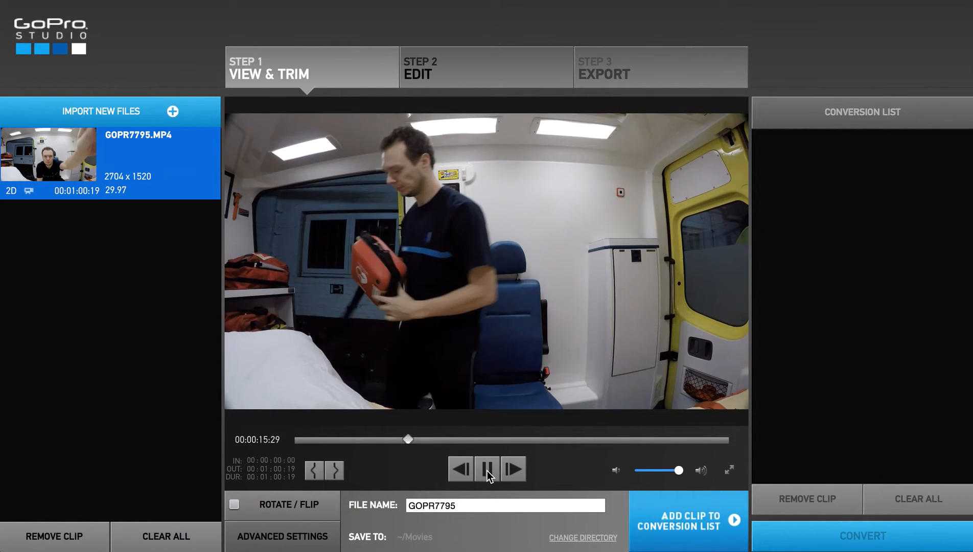
click(488, 474)
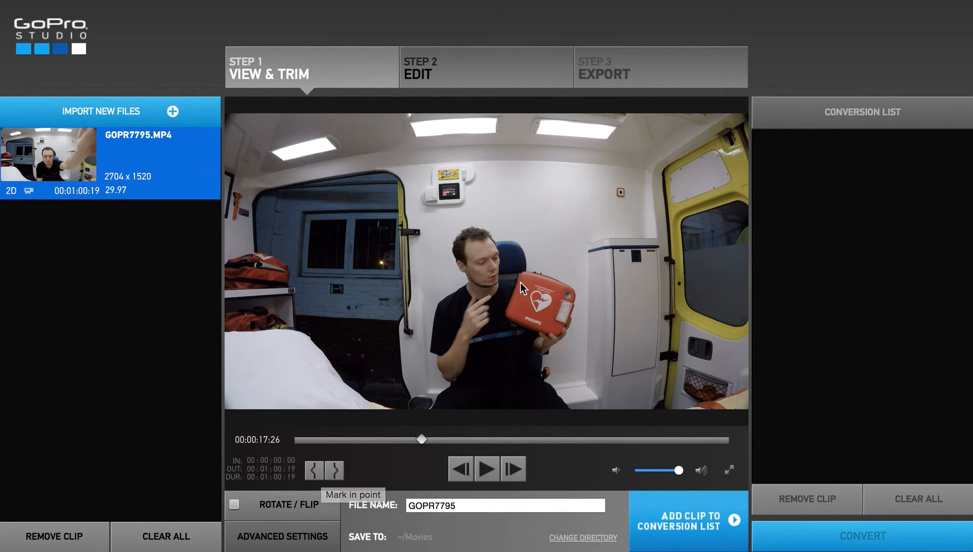
click(315, 469)
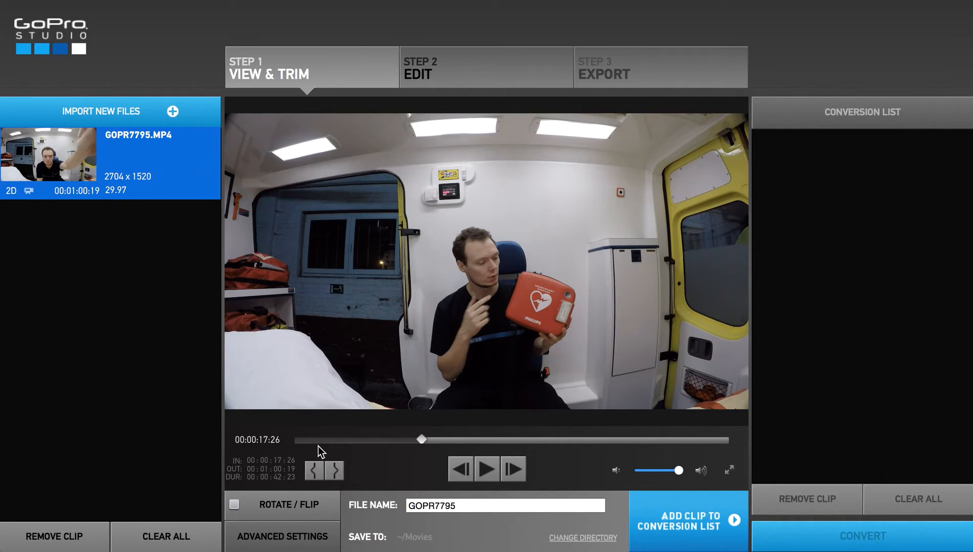
Mark the first excerpt's out point at 00:00:22:23 and add the trimmed clip to the conversion list.
click(487, 469)
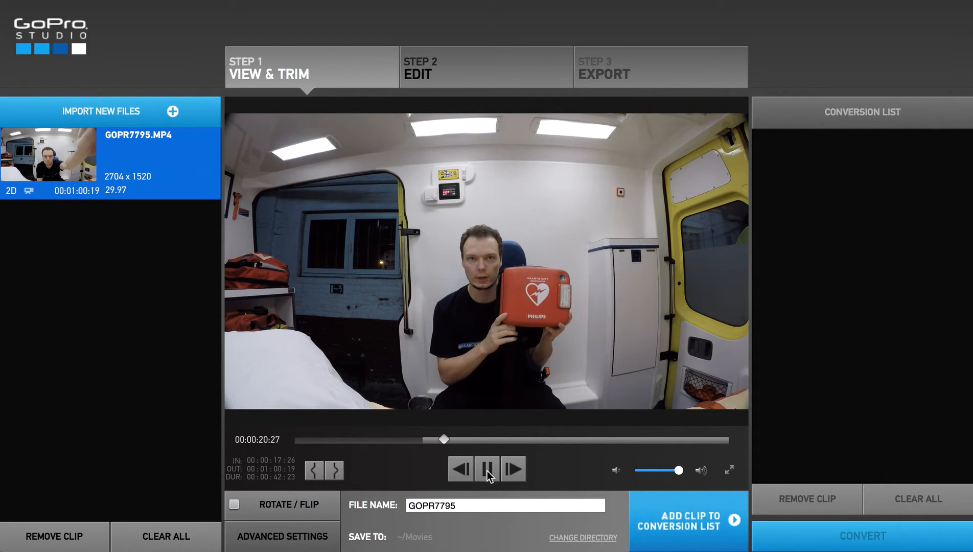
click(487, 469)
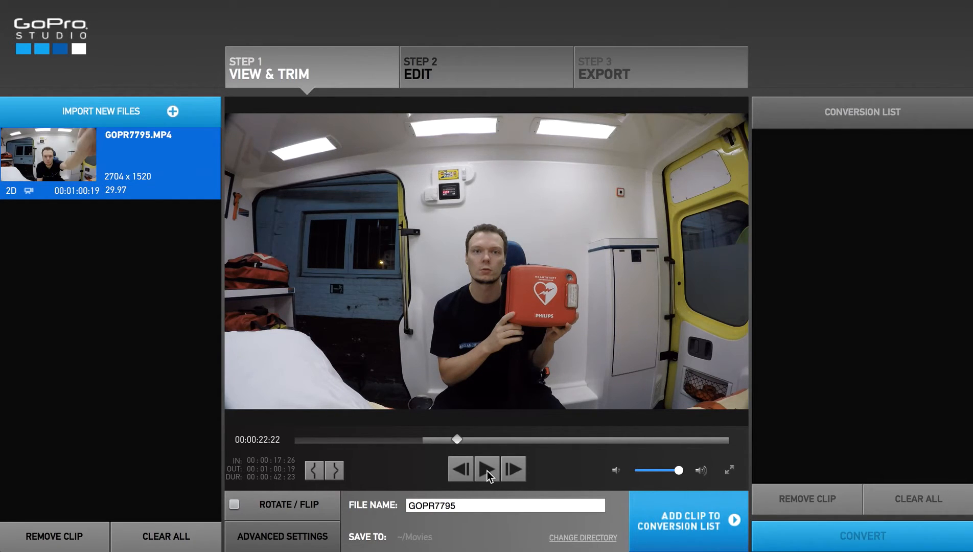
click(336, 471)
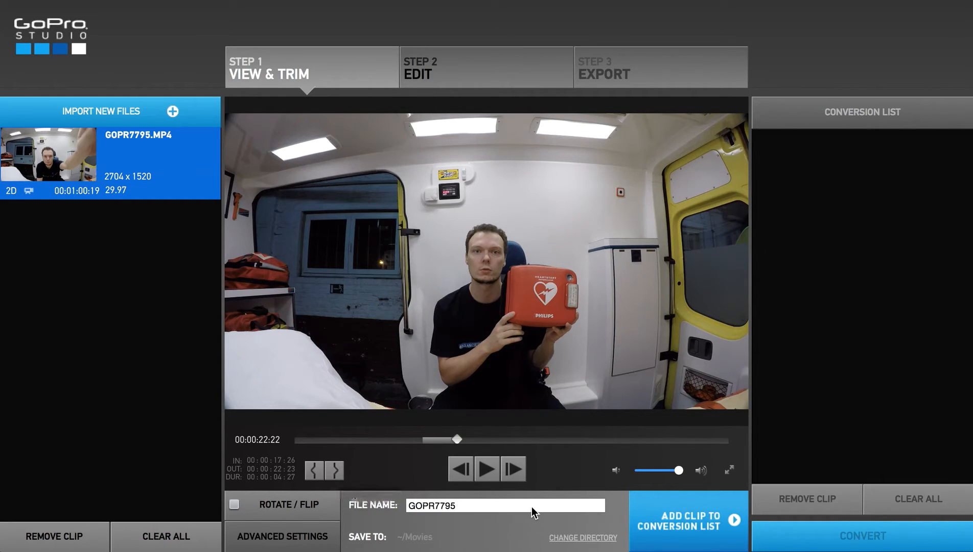
click(691, 518)
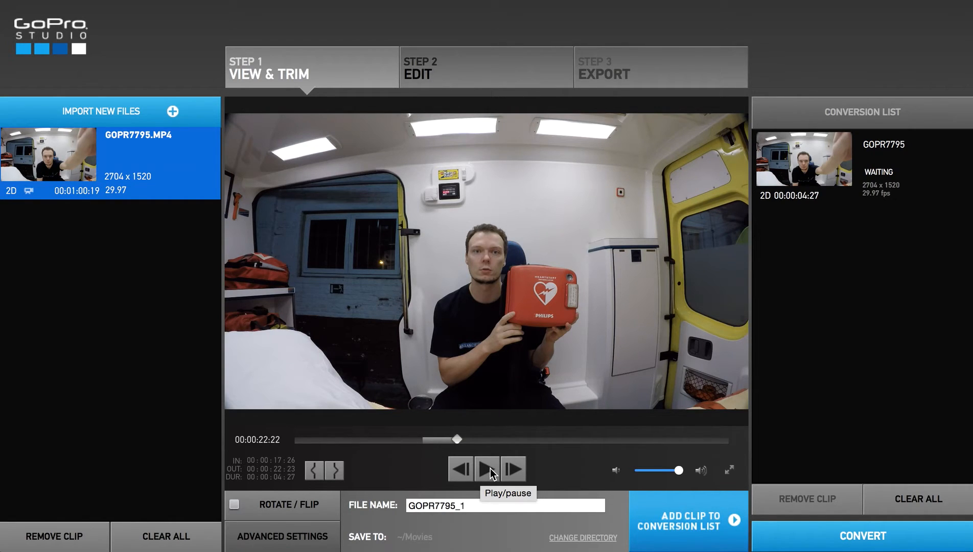
Find the frame where the opened defibrillator is presented and mark a new in point at 00:00:34:16.
click(491, 471)
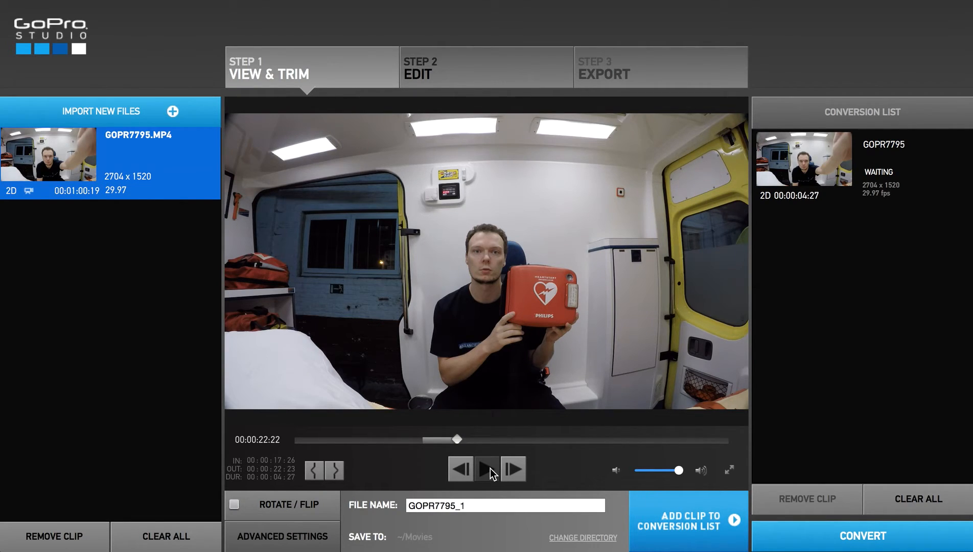
click(491, 472)
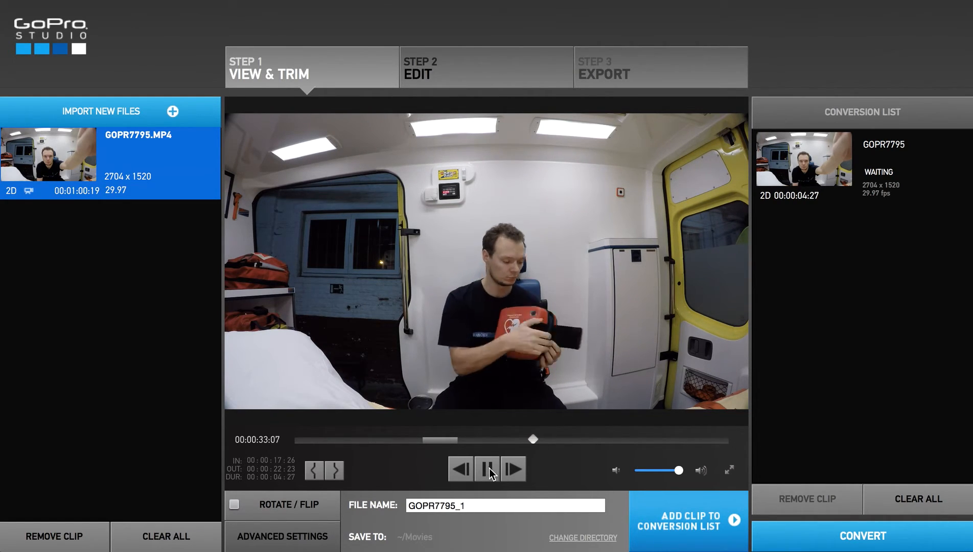
click(490, 471)
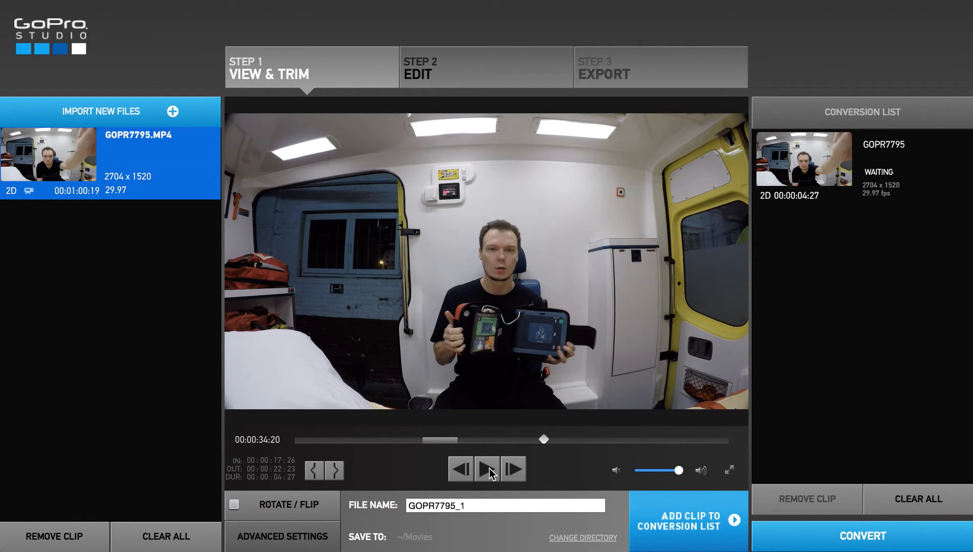
click(463, 473)
click(464, 472)
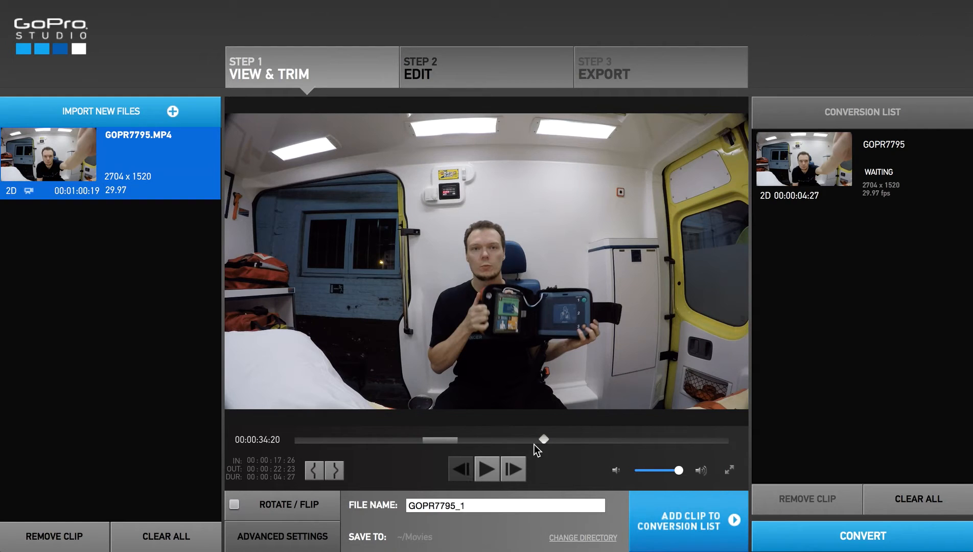
key(Left)
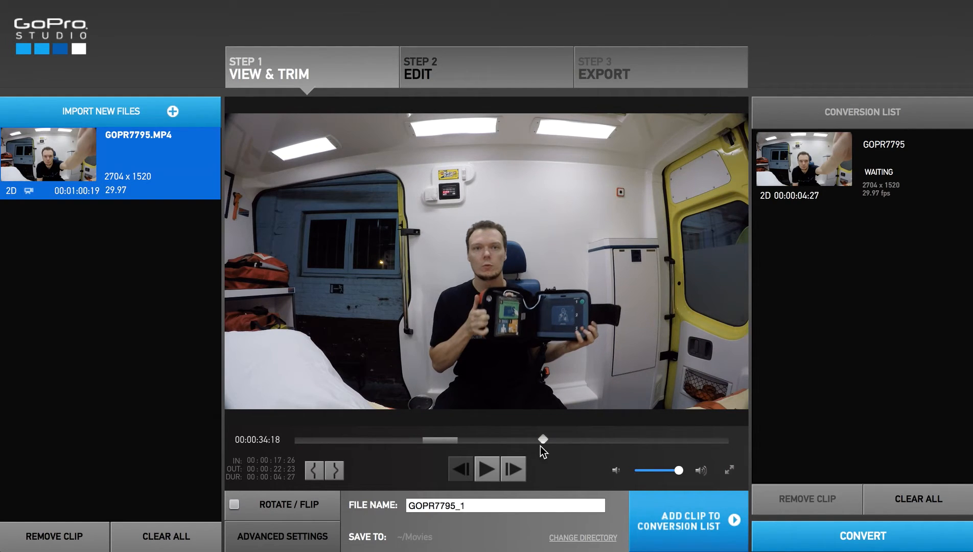
key(Left)
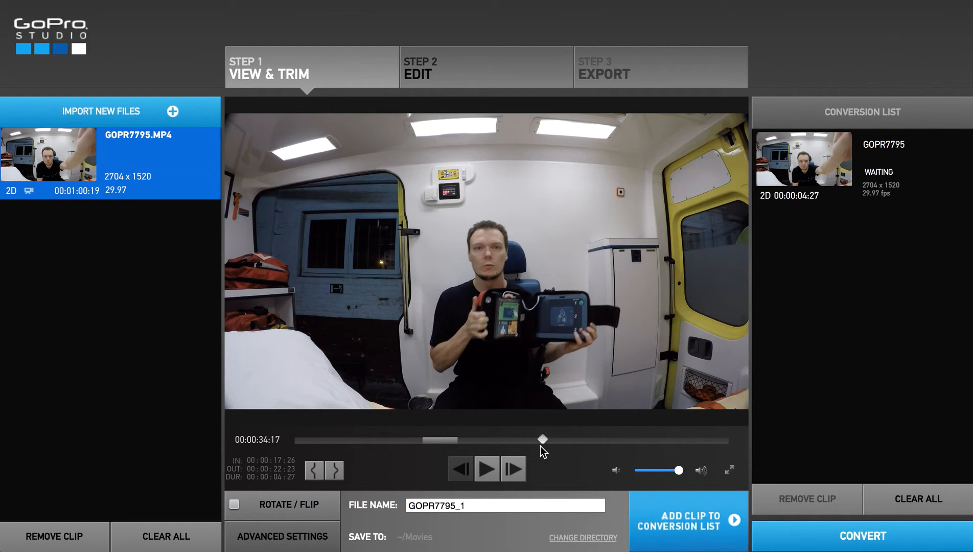
key(Left)
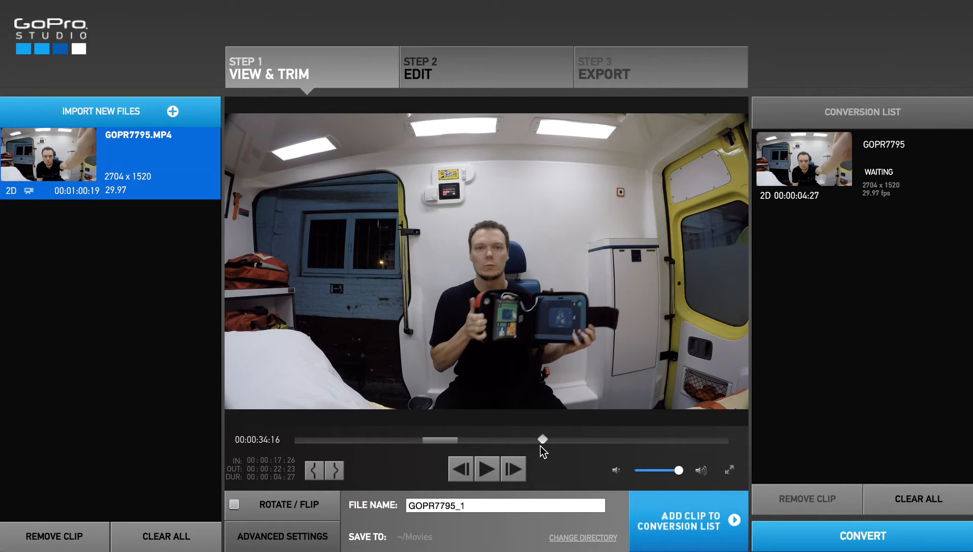
click(314, 471)
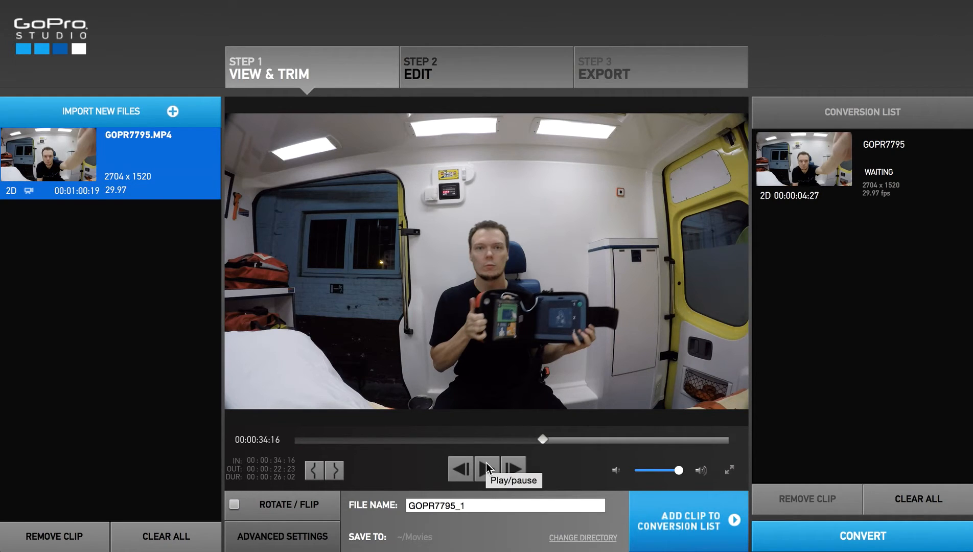
Mark the second excerpt's out point at 00:00:40:15 and add it to the conversion list as GOPR7795_1.
click(487, 468)
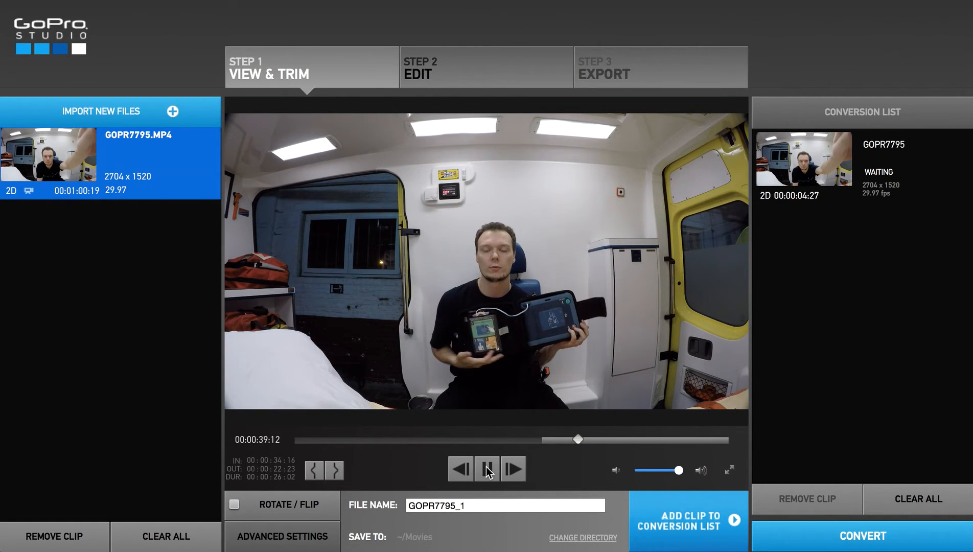
click(488, 471)
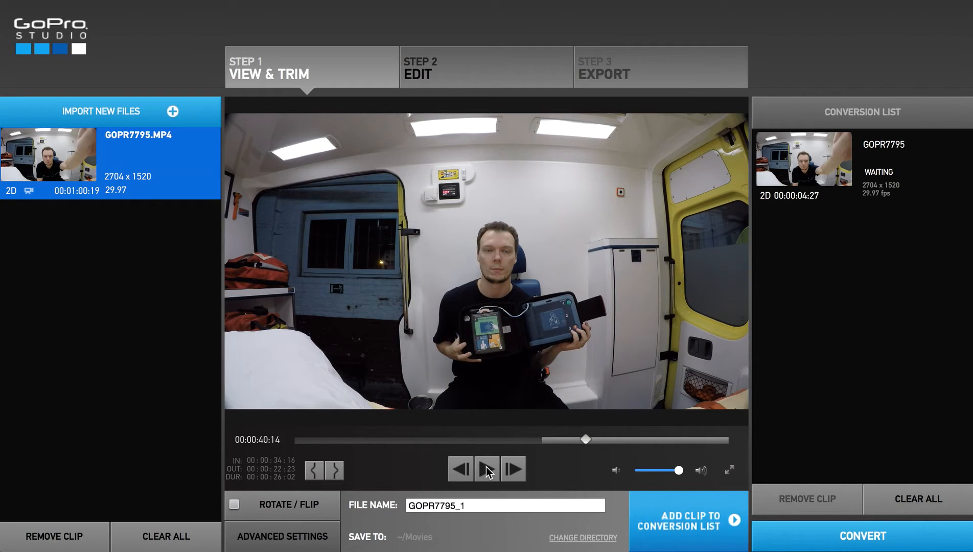
click(336, 470)
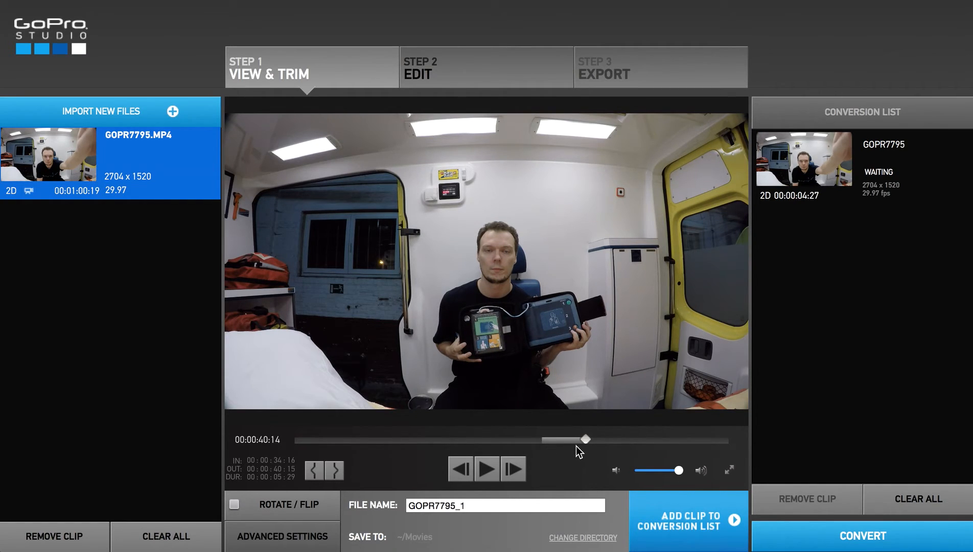
click(681, 517)
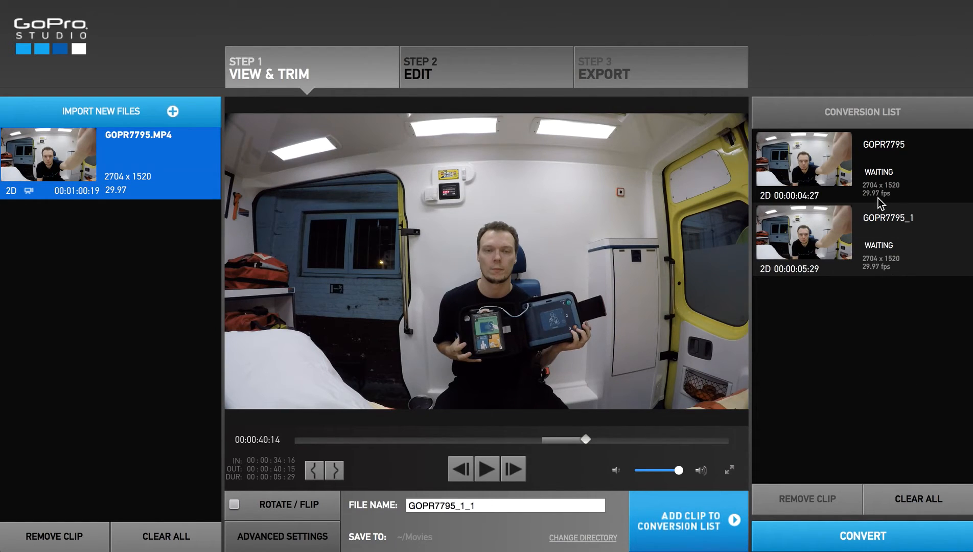
Convert both listed clips and create a new edit from the blank template.
click(819, 540)
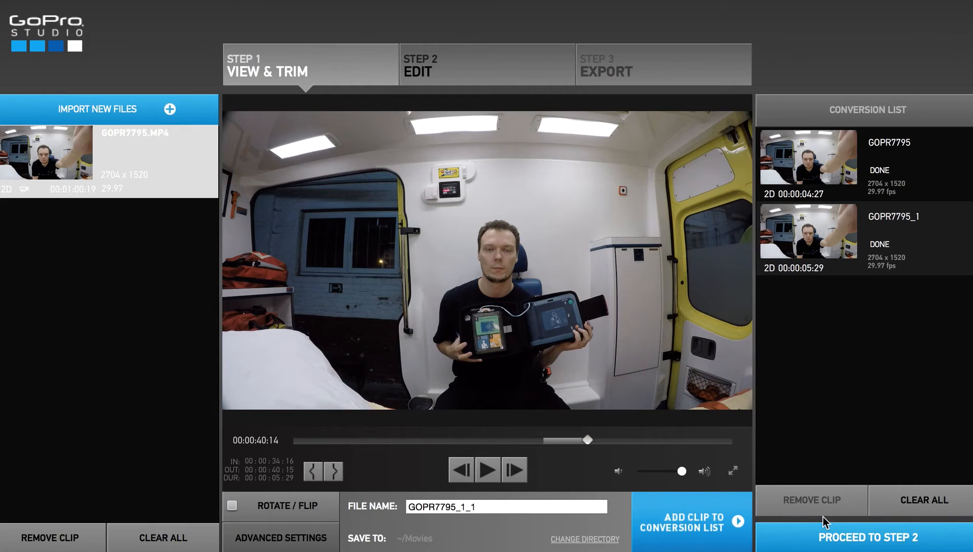
click(842, 541)
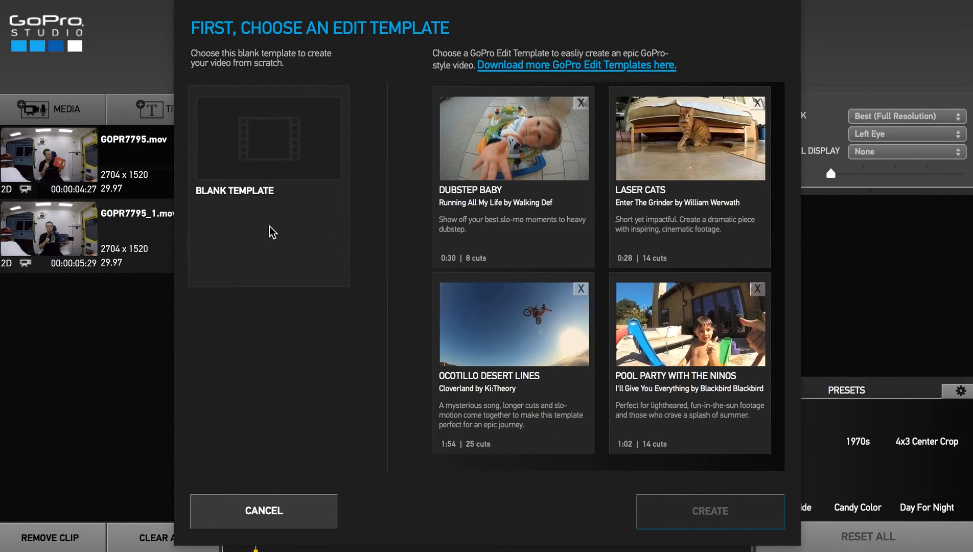
click(254, 141)
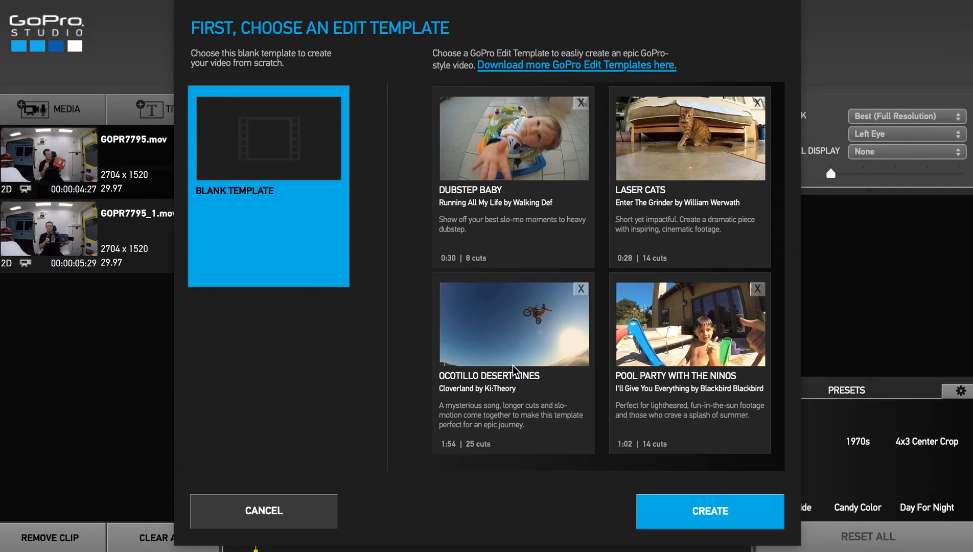
click(721, 512)
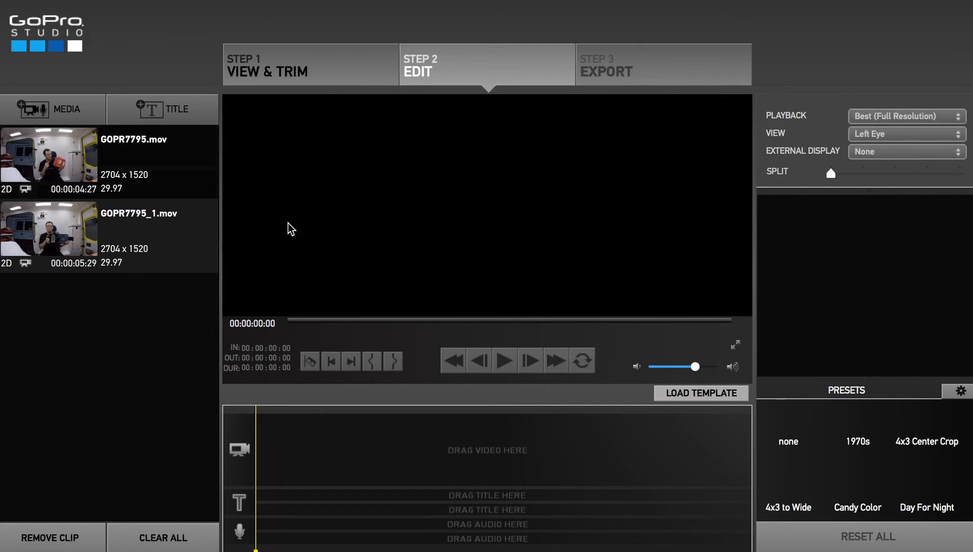
Place GOPR7795.mov on the storyboard's video track, followed by GOPR7795_1.mov.
click(41, 163)
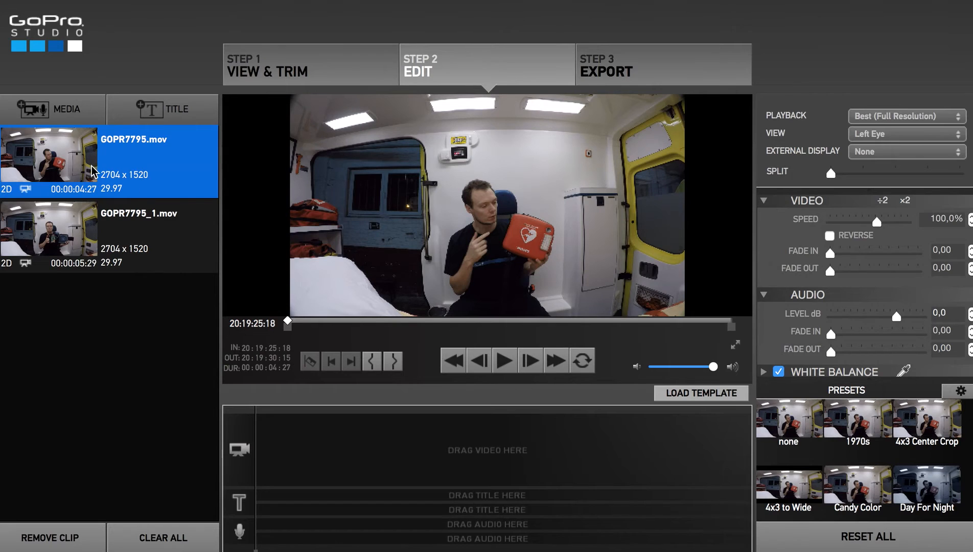
click(77, 227)
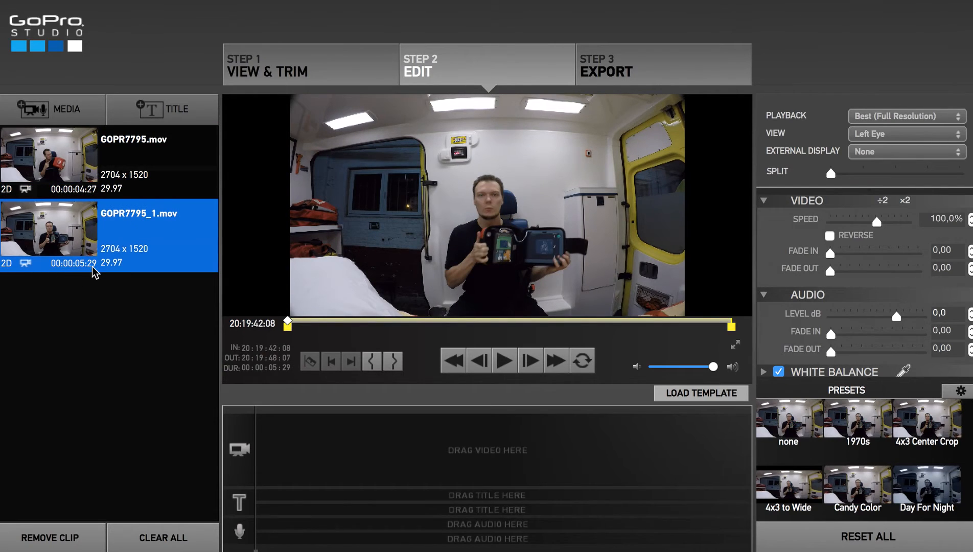
click(58, 159)
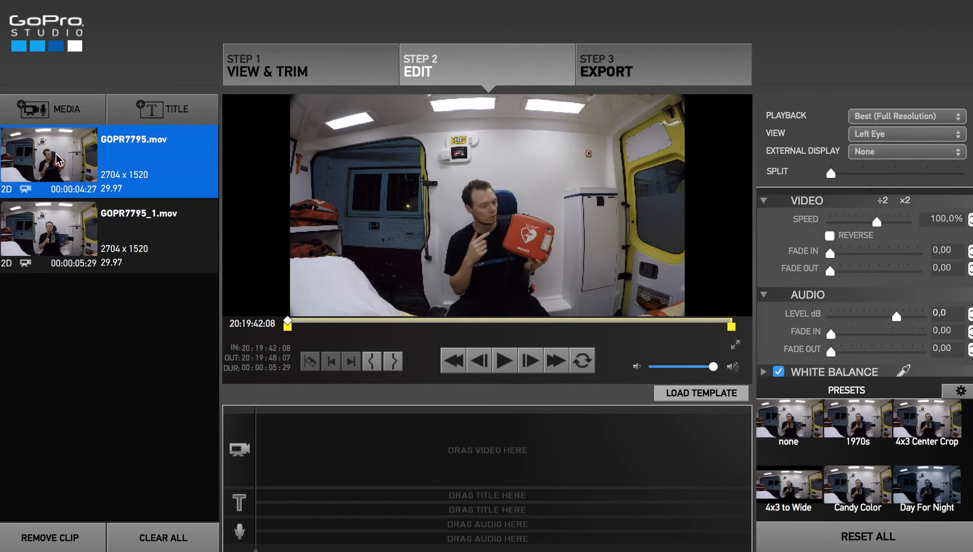
drag(58, 160, 341, 438)
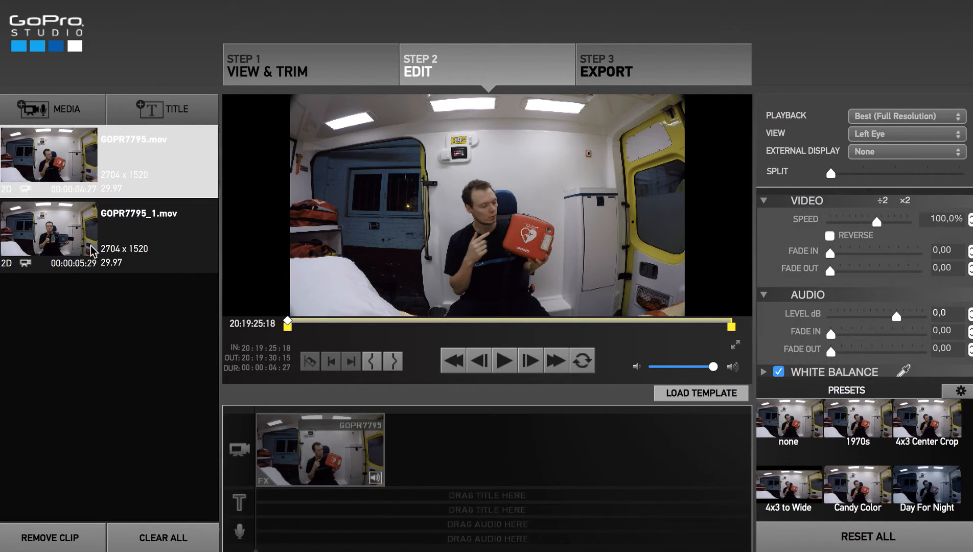
click(56, 236)
drag(56, 236, 479, 451)
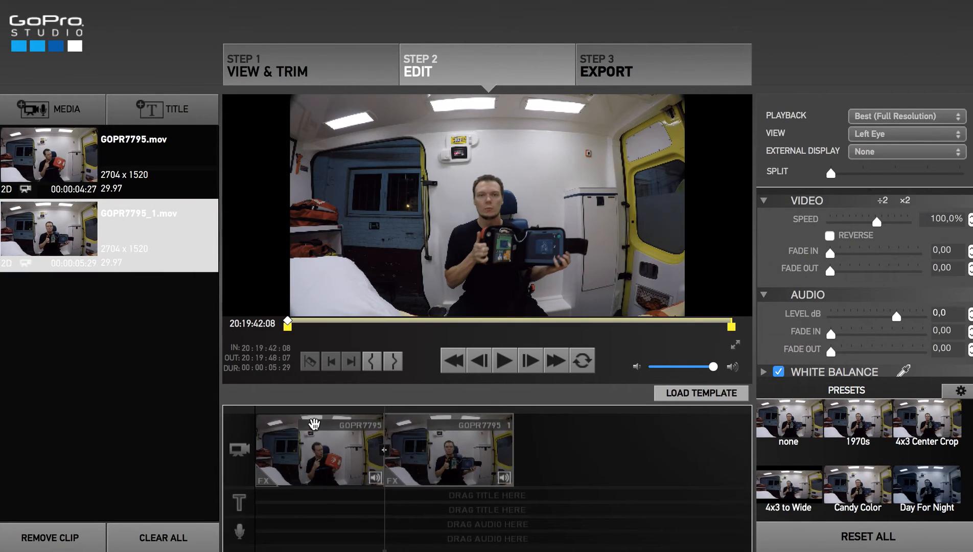
Play the assembled two-clip sequence from the start of its first clip.
click(284, 432)
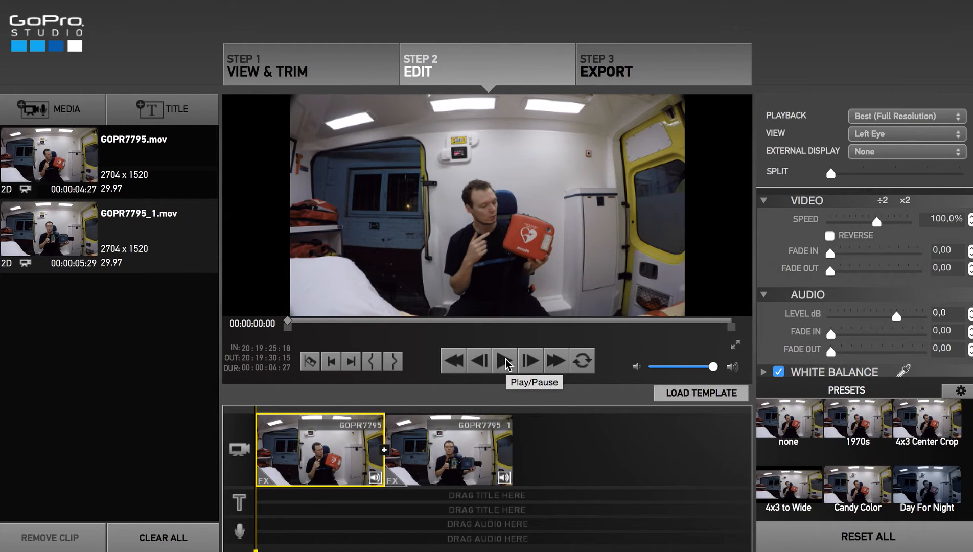
click(505, 363)
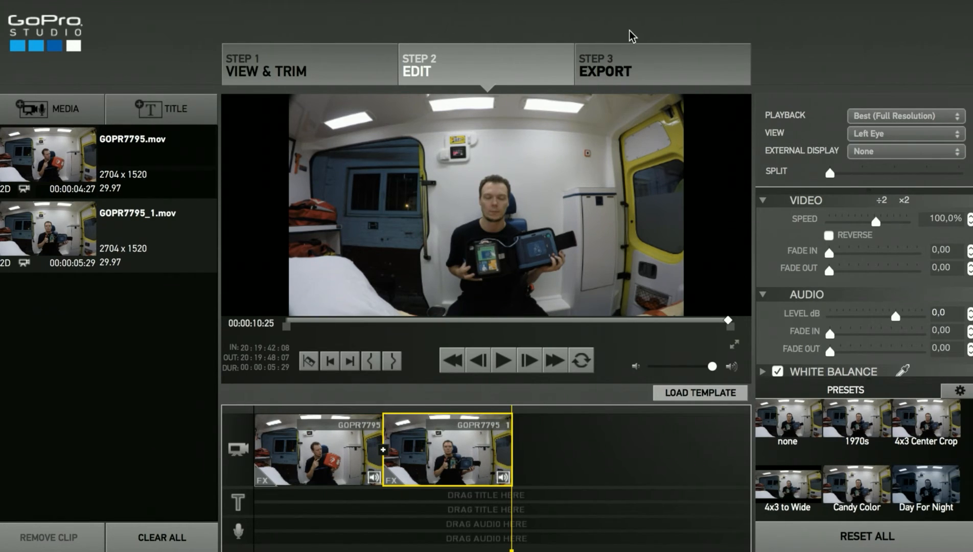
Open the export settings for the assembled sequence, choose the Desktop (Bureau) as destination and name the file défibrillateur.
click(613, 60)
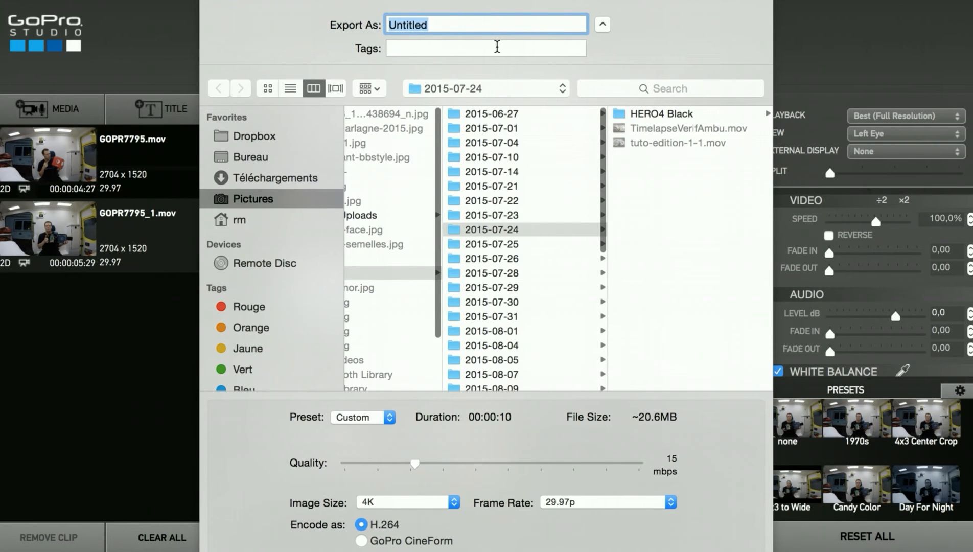
click(235, 161)
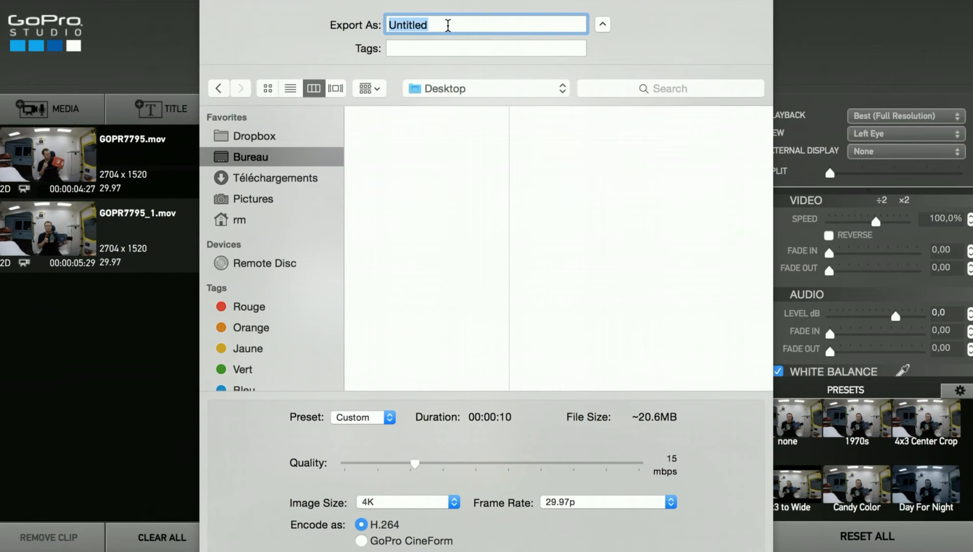
text(défibir)
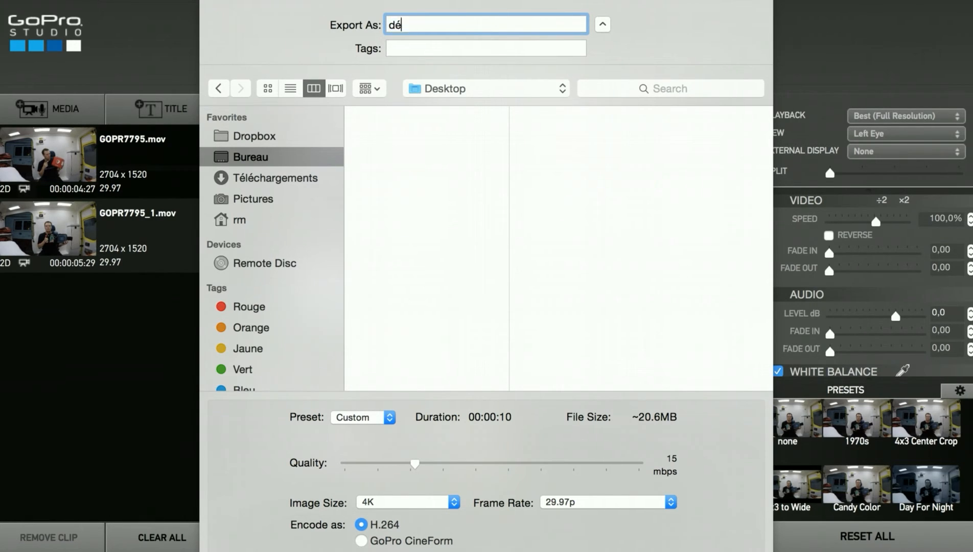
key(BackSpace)
text(rili)
text(lateur)
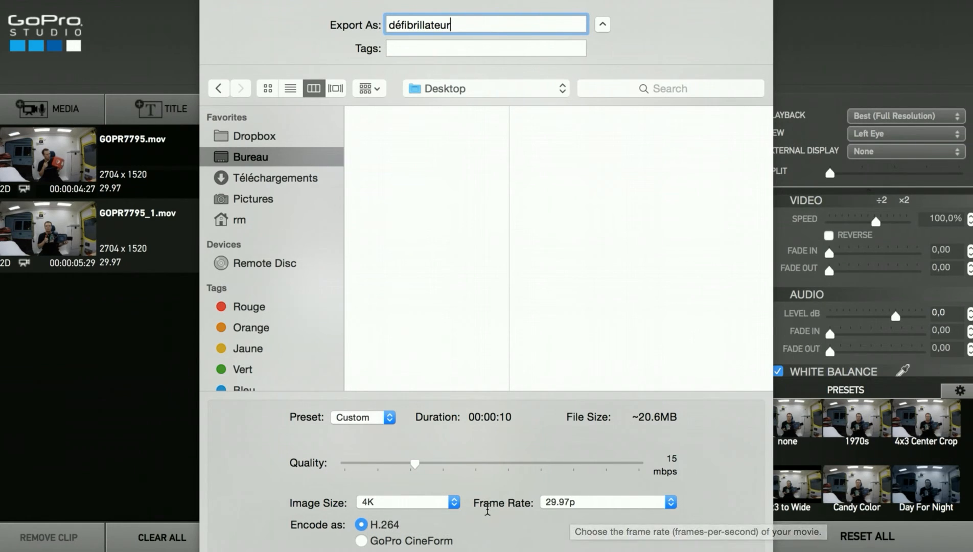
Set the export's frame rate to Source (29.97p) and its image size to 1920x1080.
click(590, 501)
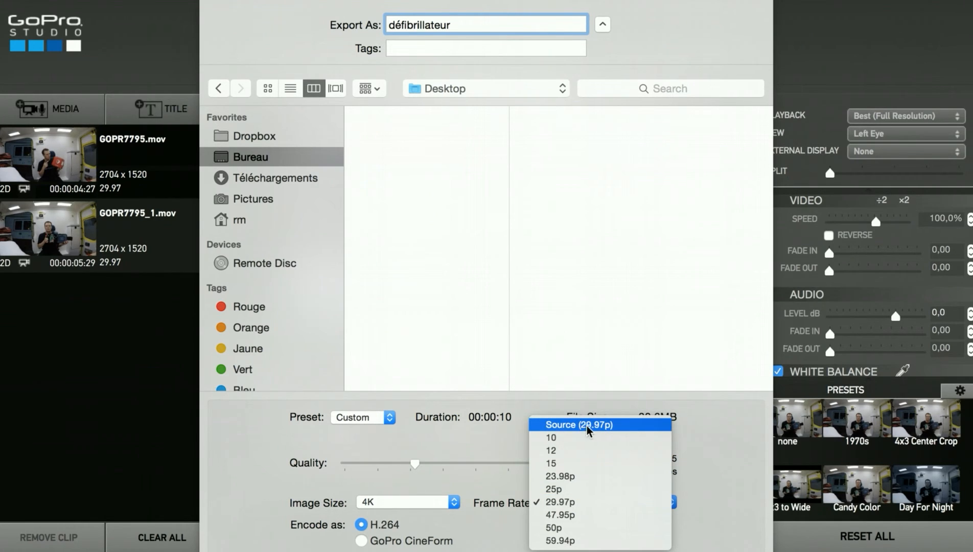
click(617, 428)
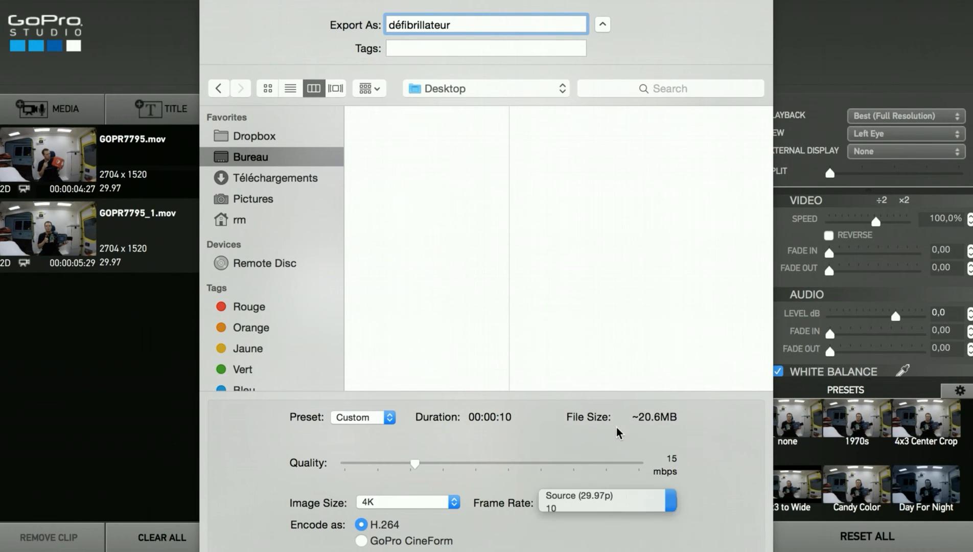
click(419, 502)
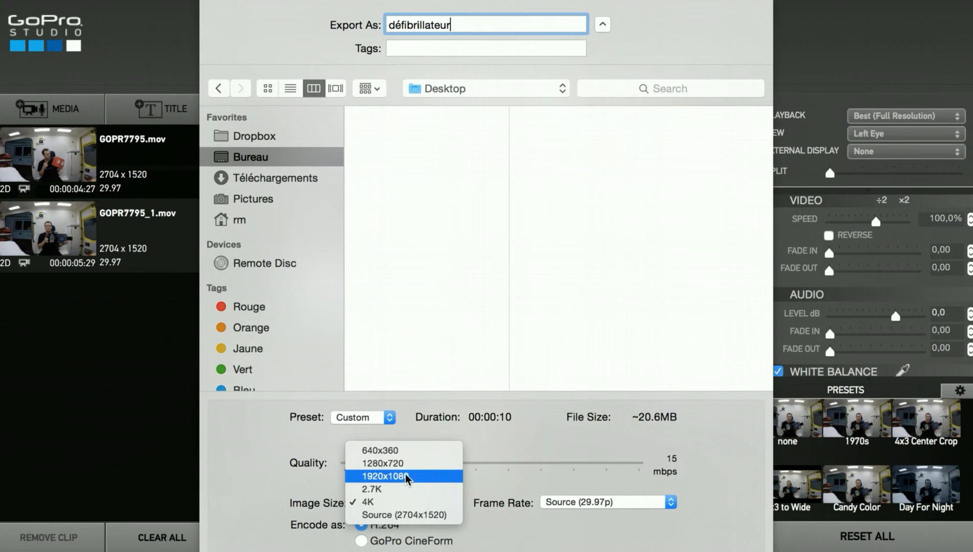
click(424, 476)
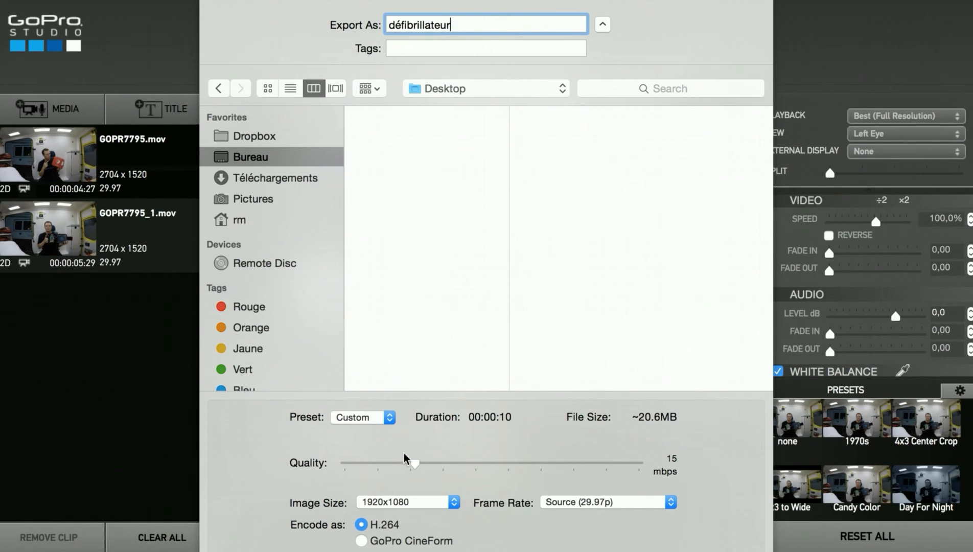
Raise the export quality to the maximum bitrate and start exporting the video.
drag(414, 462, 606, 462)
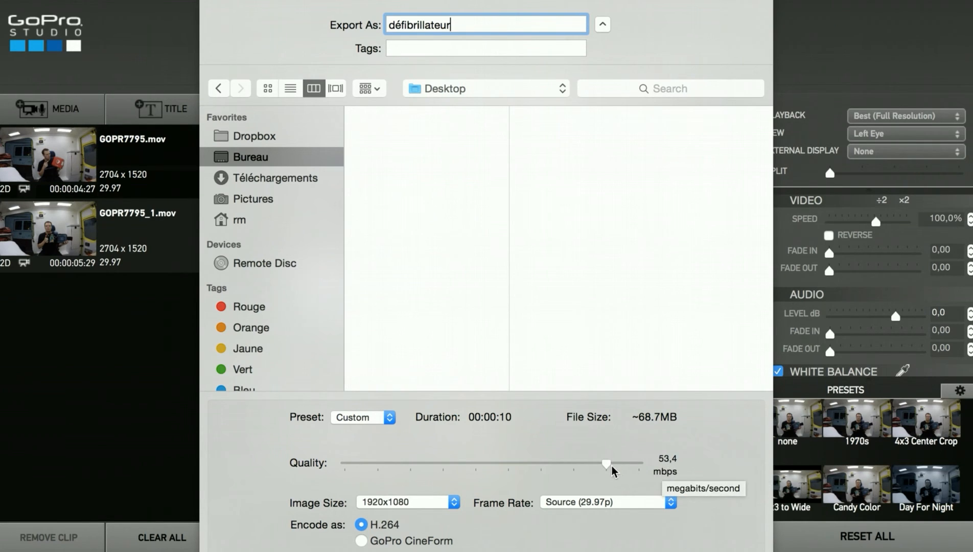
drag(605, 463, 453, 457)
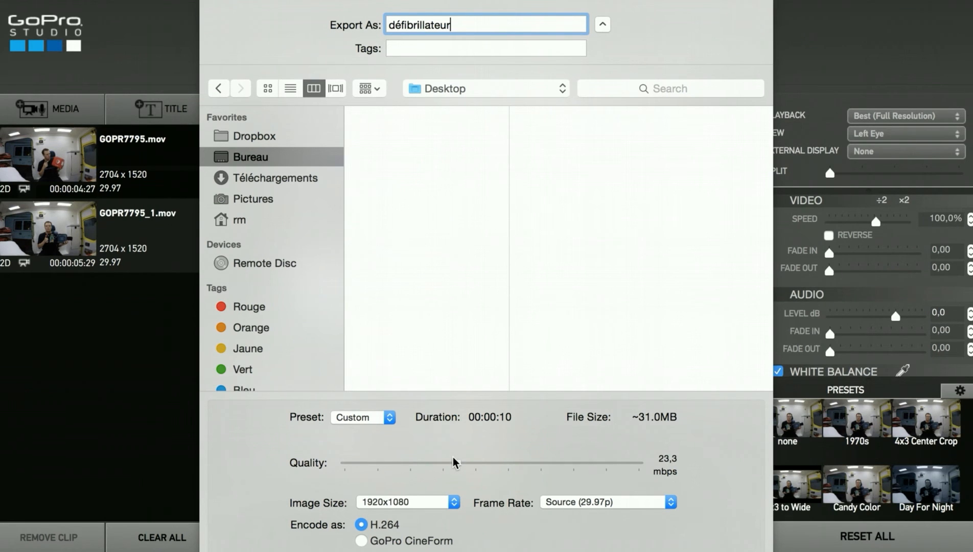
drag(454, 457, 654, 454)
key(Return)
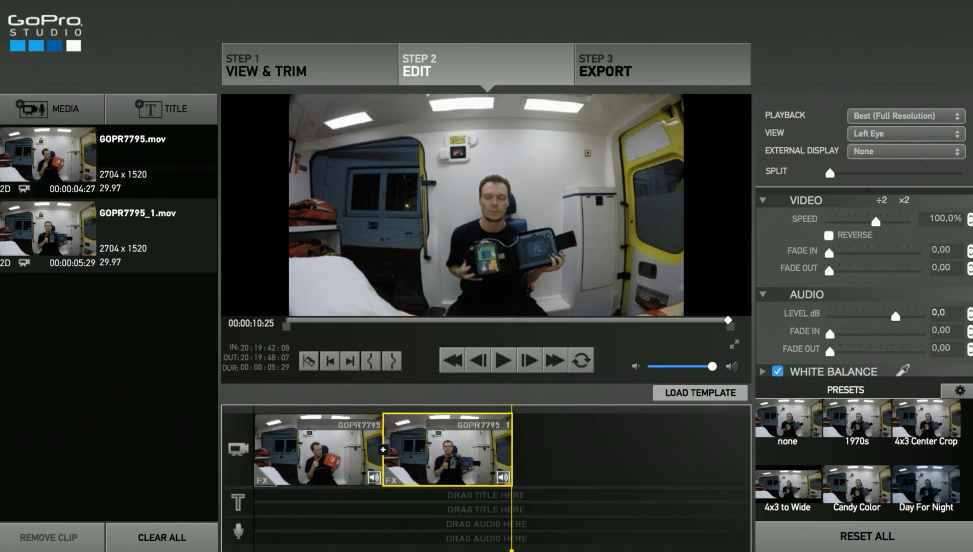